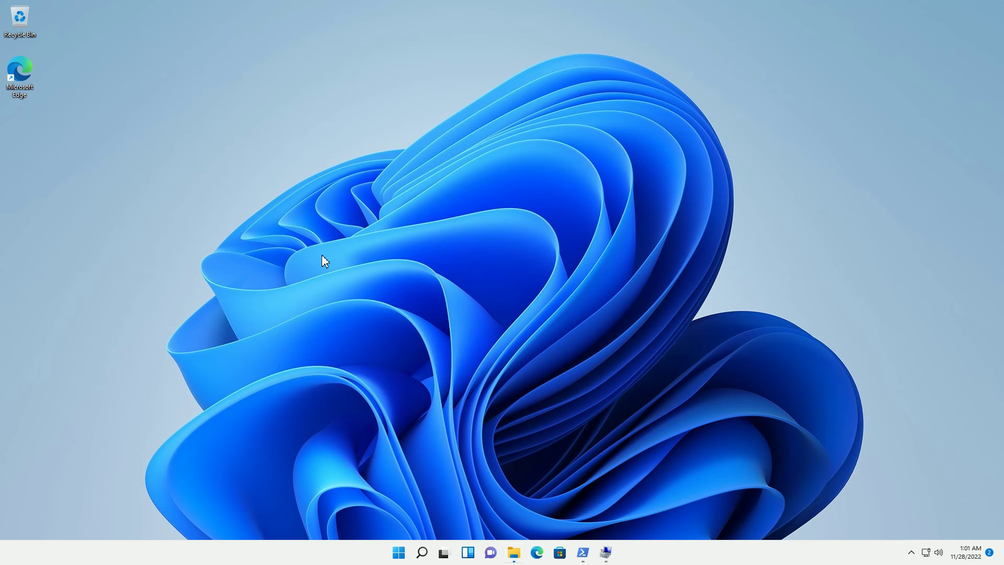
Open File Explorer, check the drives under This PC, then minimize the window.
key(super+e)
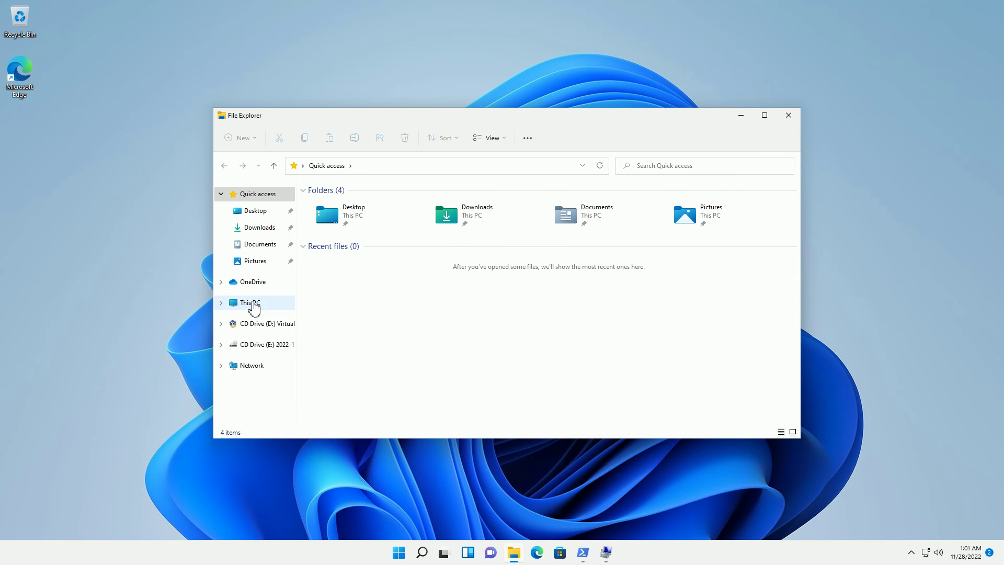
click(253, 303)
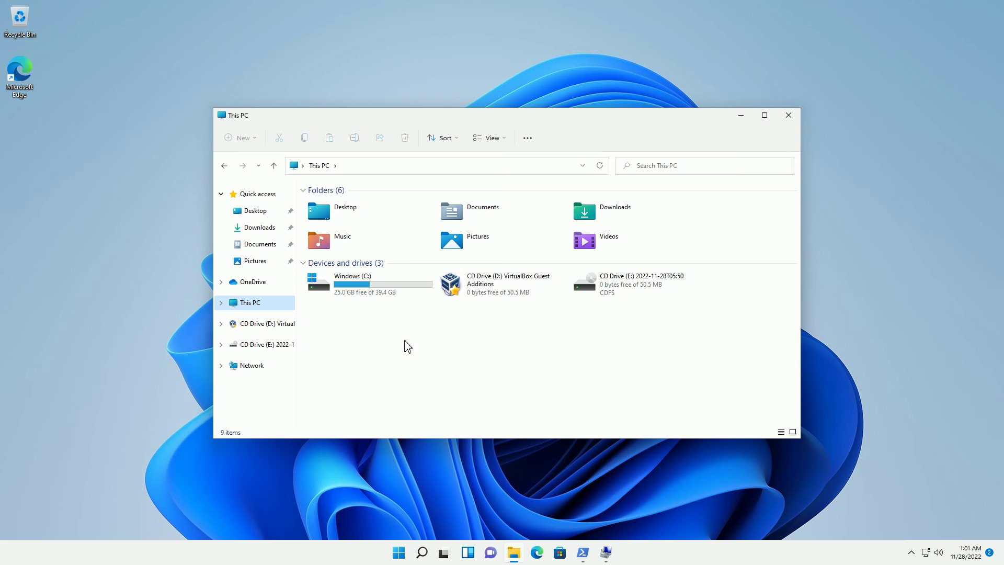
click(742, 118)
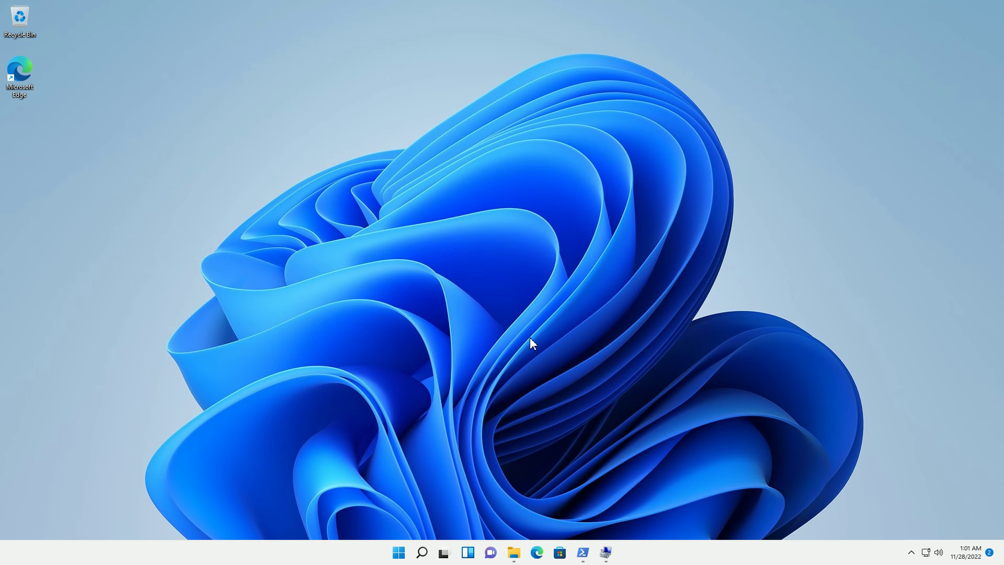
Search Windows for 'Computer Management' and launch the best match.
click(421, 553)
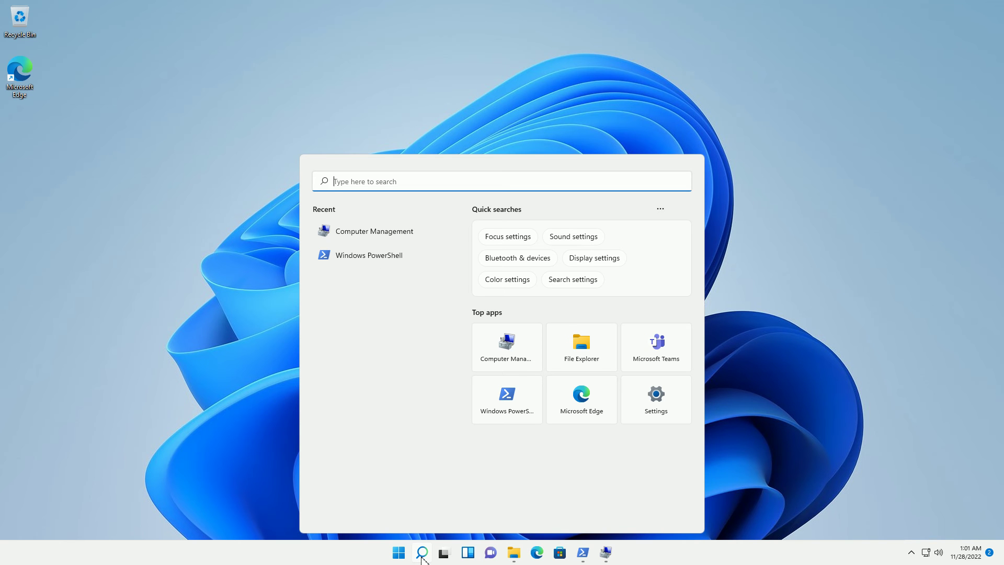
text(Computer Management)
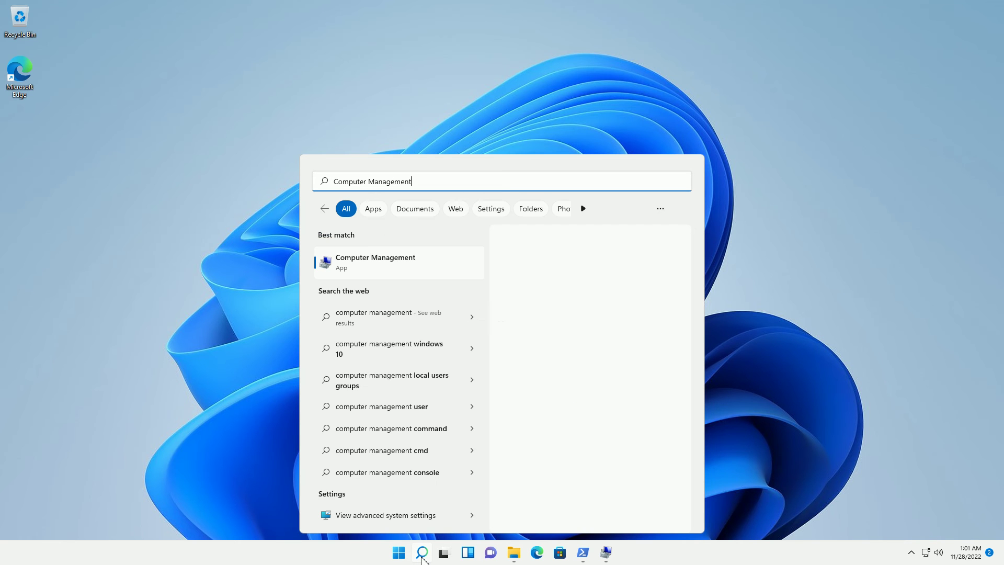
click(379, 261)
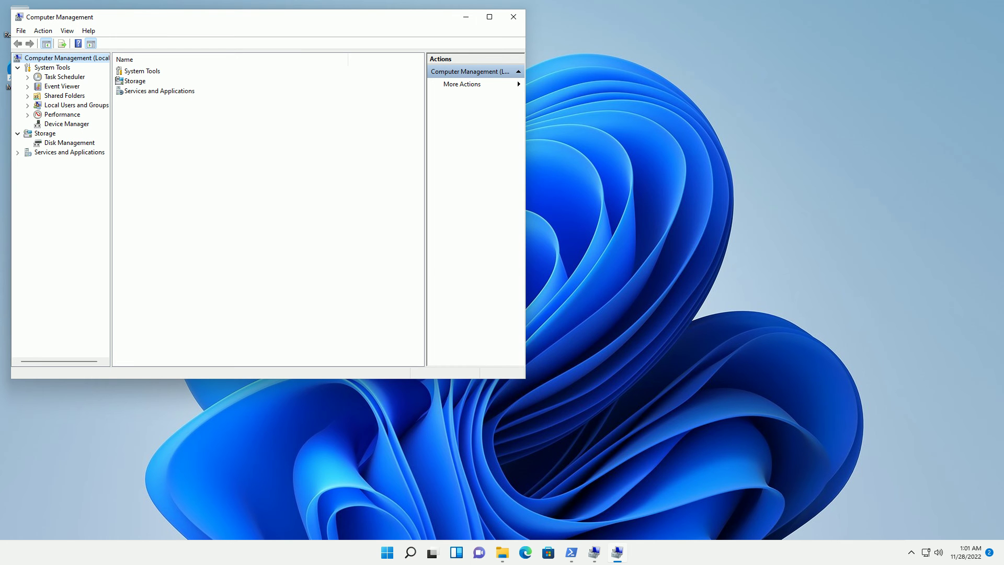
Launch Windows PowerShell from Windows Search and reposition its console window.
click(411, 551)
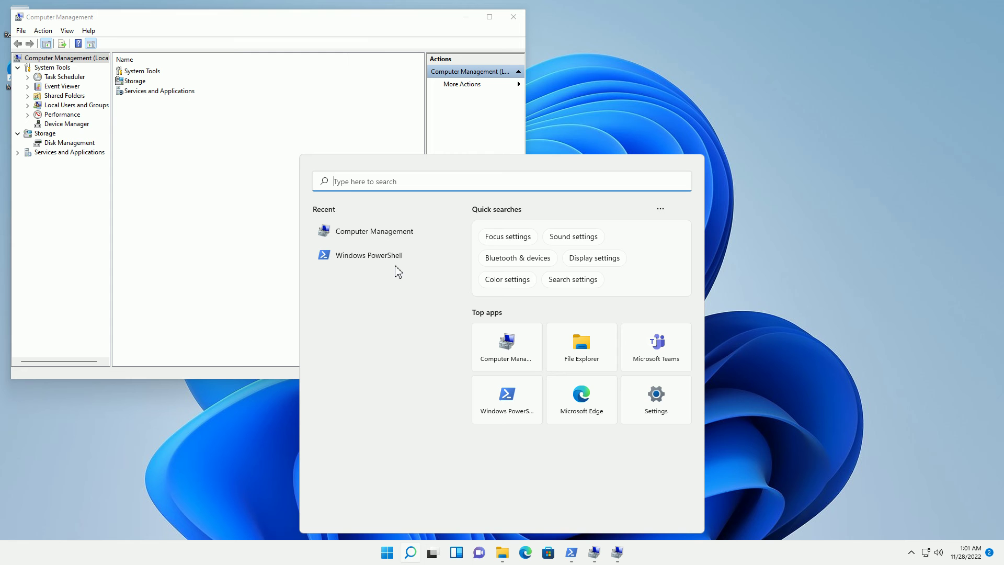
text(powershell)
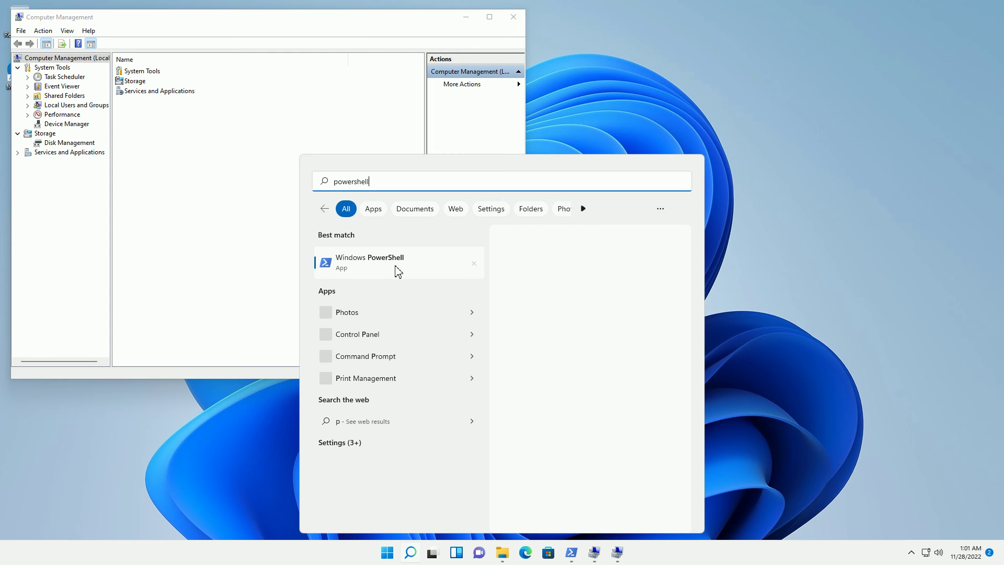
click(398, 271)
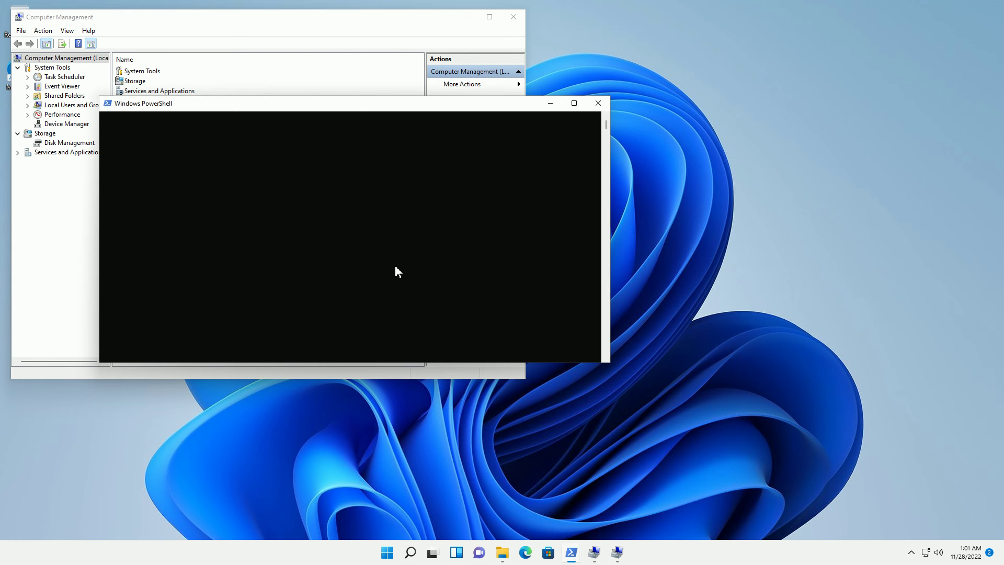
drag(352, 105, 407, 157)
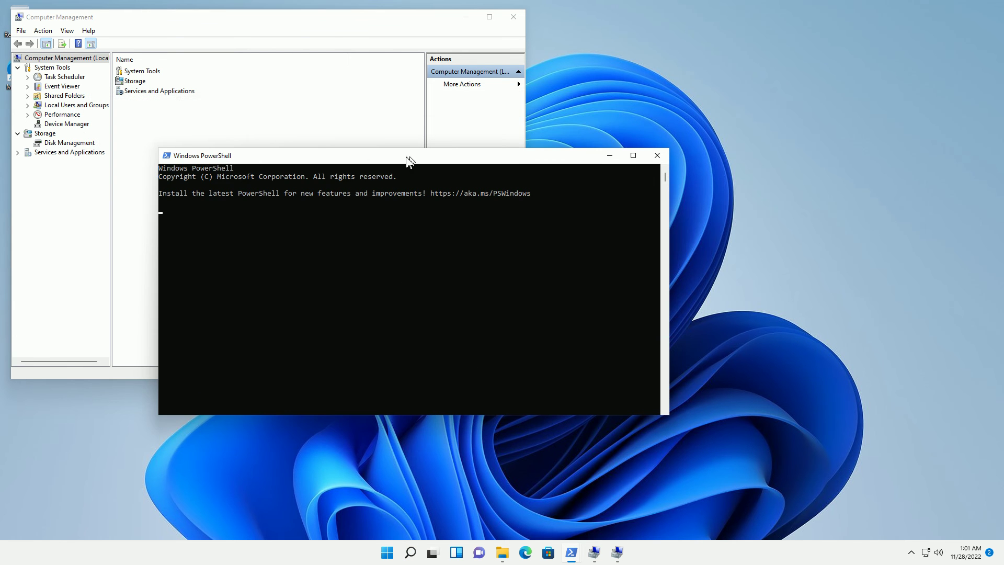
Run compmgmt.msc in PowerShell to open a second Computer Management window, moved aside.
click(172, 24)
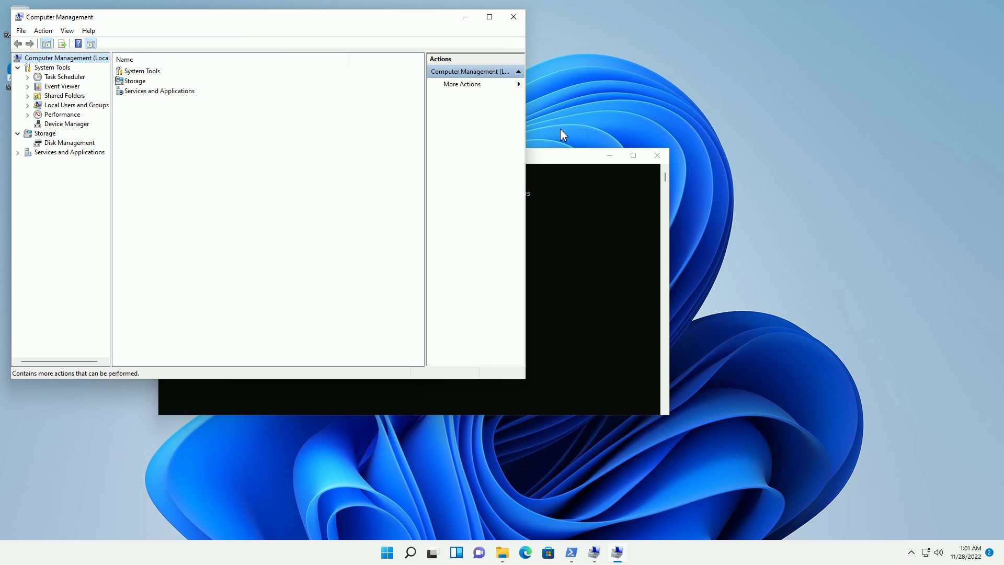
click(551, 162)
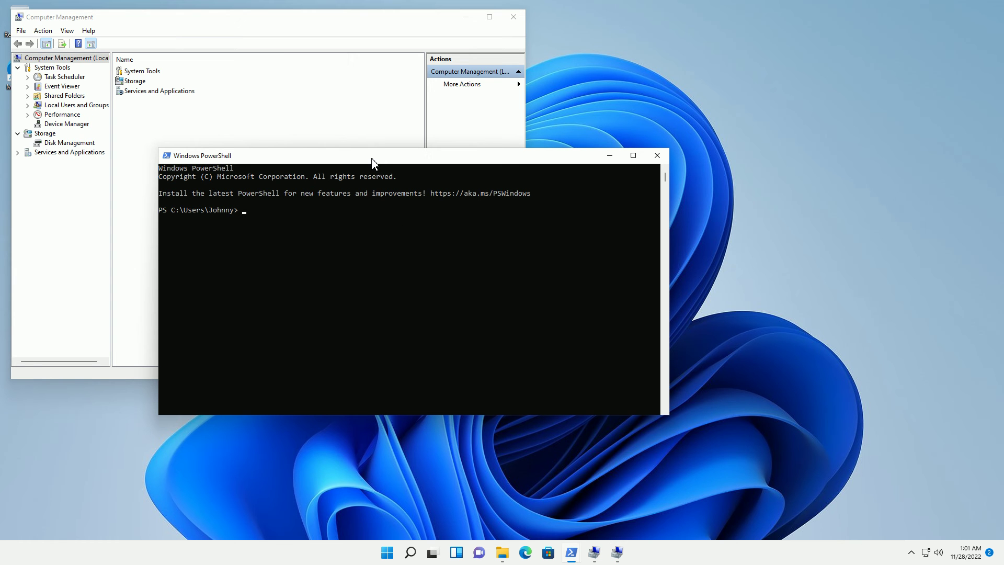
text(compmgmt.msc)
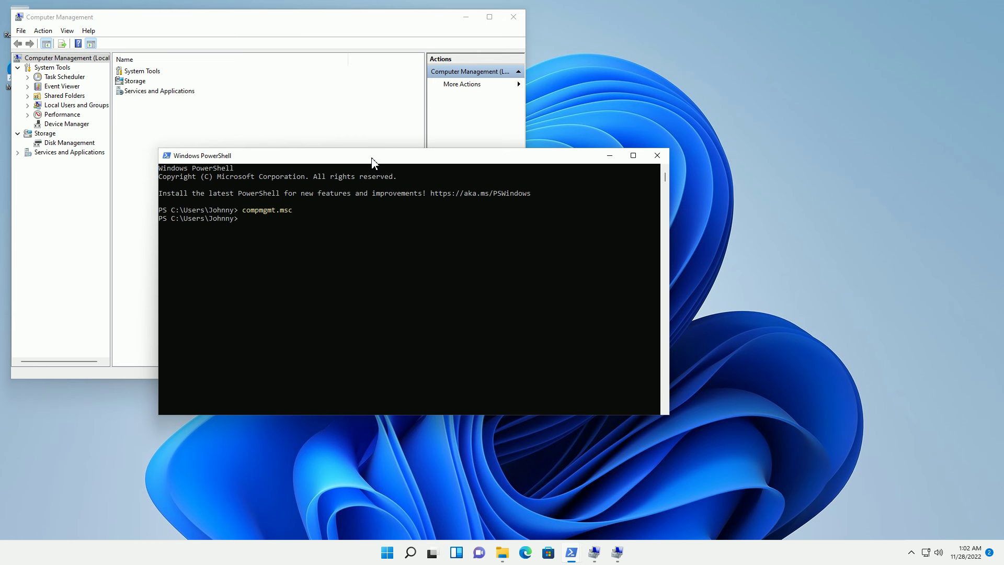
drag(264, 40, 309, 59)
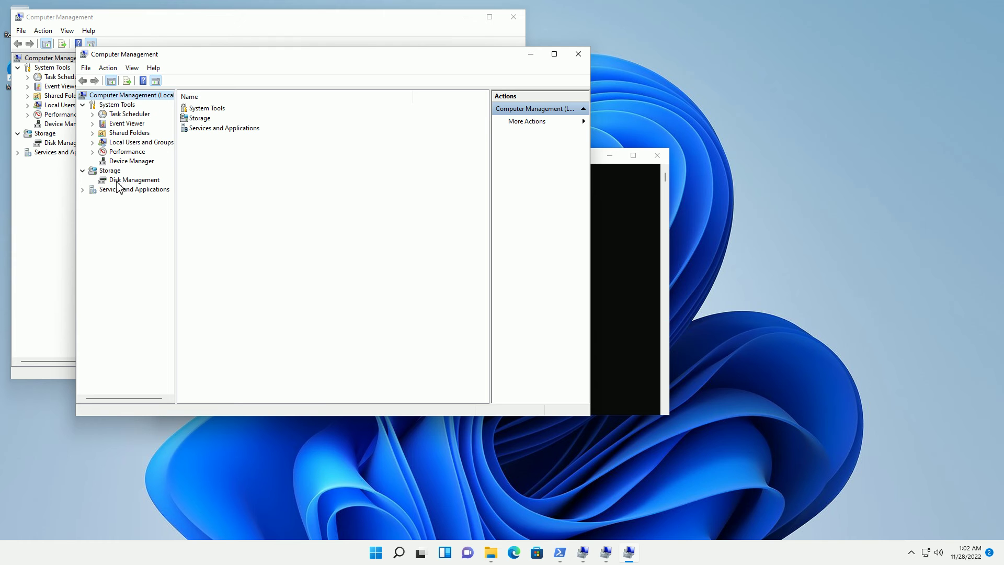
In Disk Management, initialize the 120 GB Disk 1 with the GPT partition style.
click(119, 181)
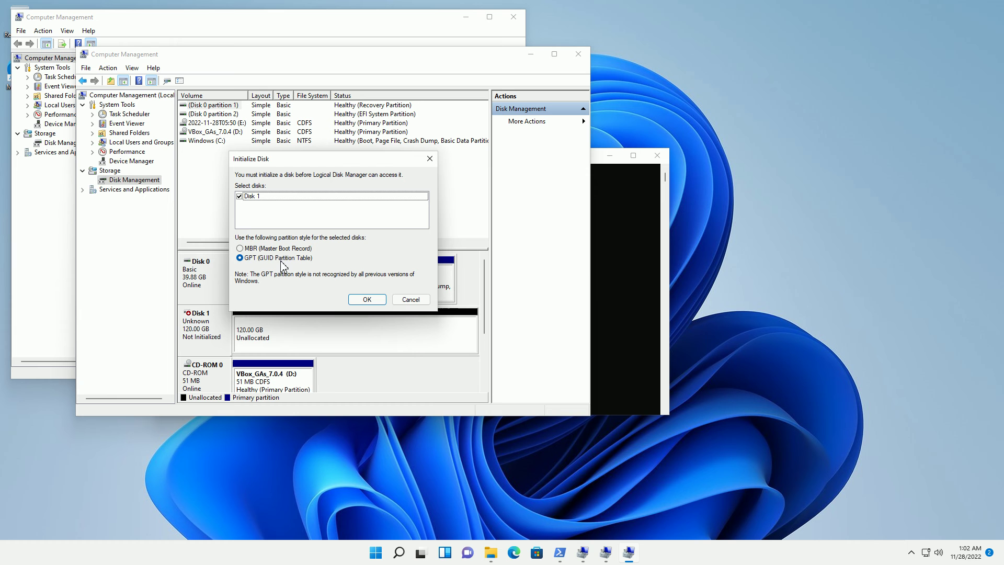
click(362, 303)
click(366, 298)
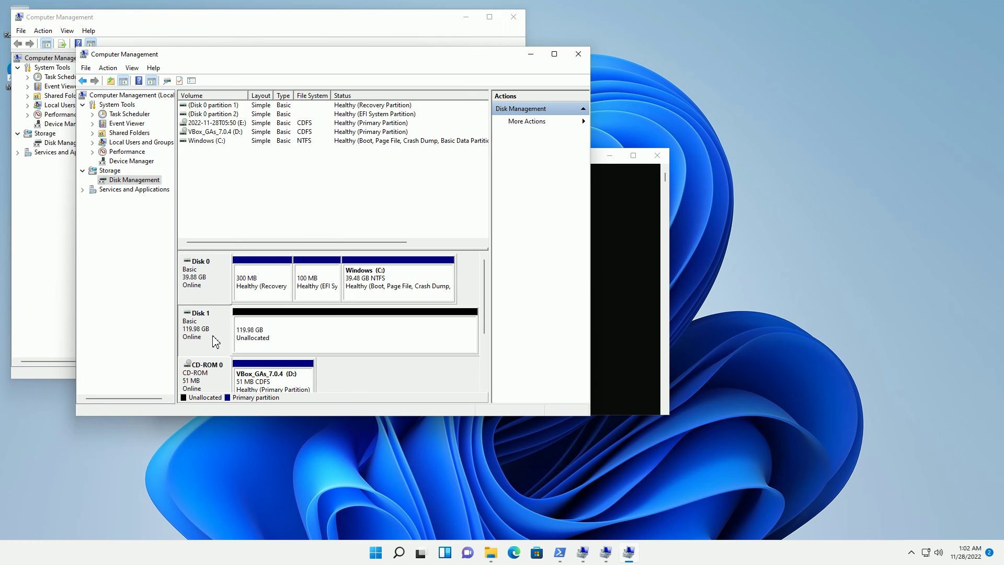
Start the New Simple Volume Wizard on Disk 1's unallocated space.
click(309, 341)
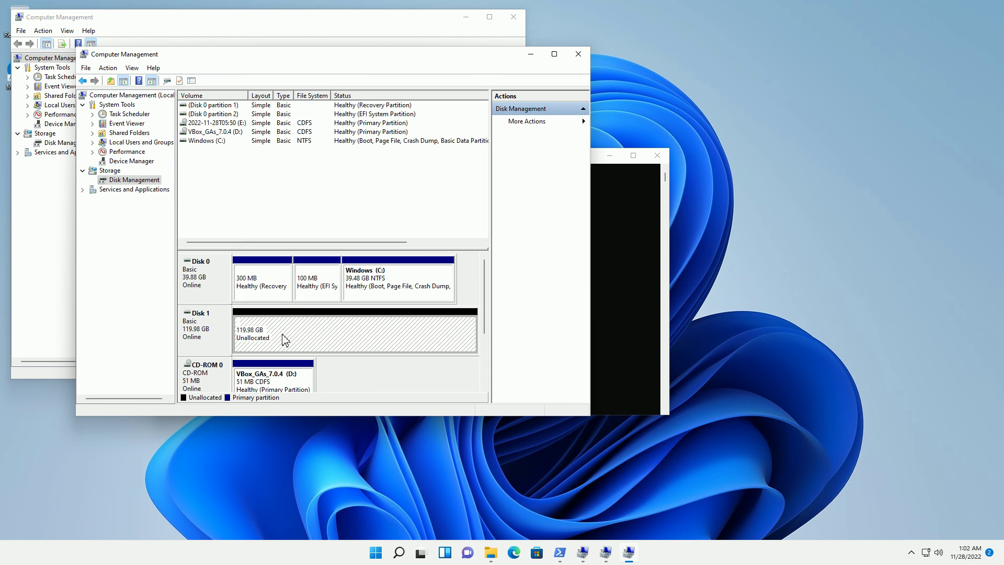
right_click(323, 334)
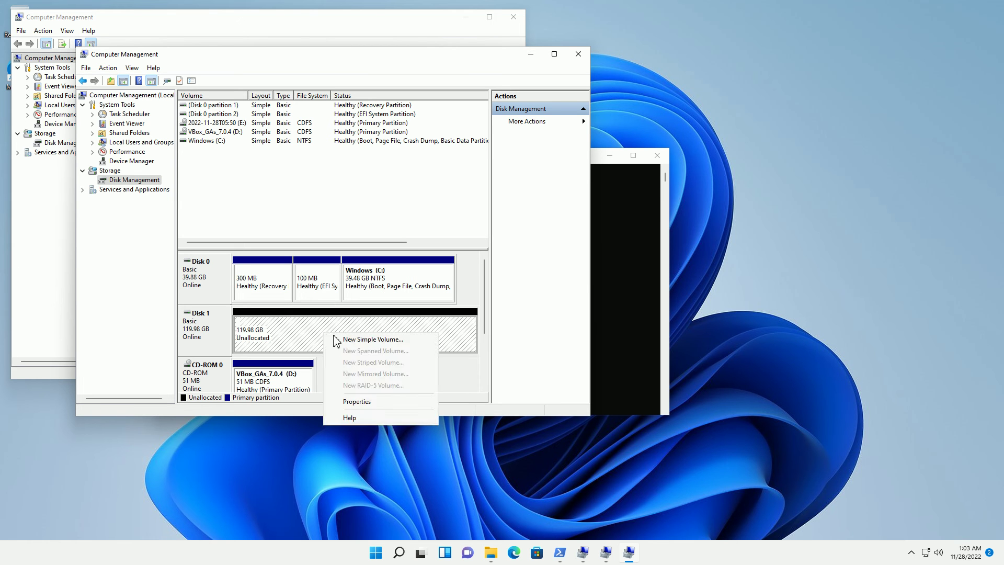
click(365, 340)
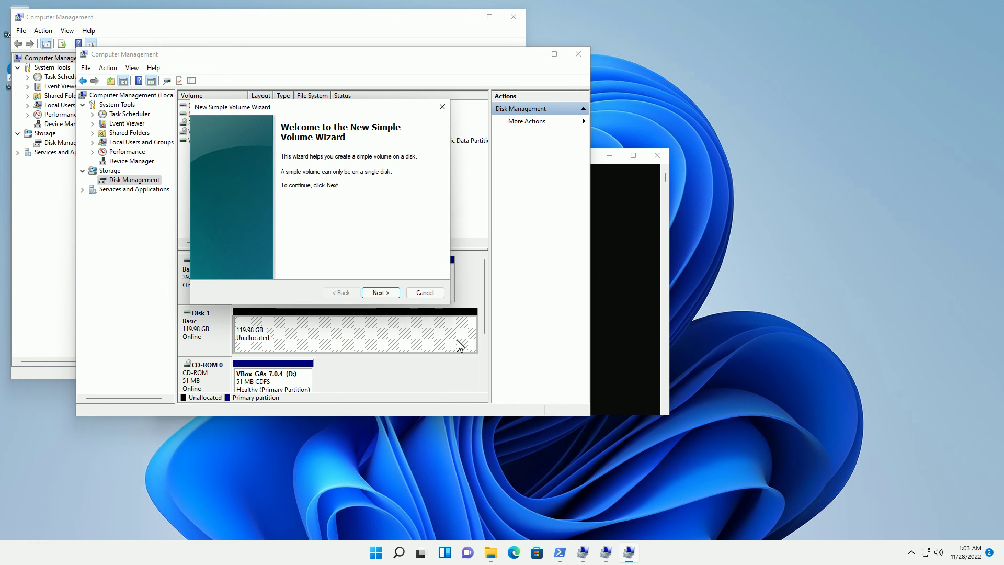
click(392, 298)
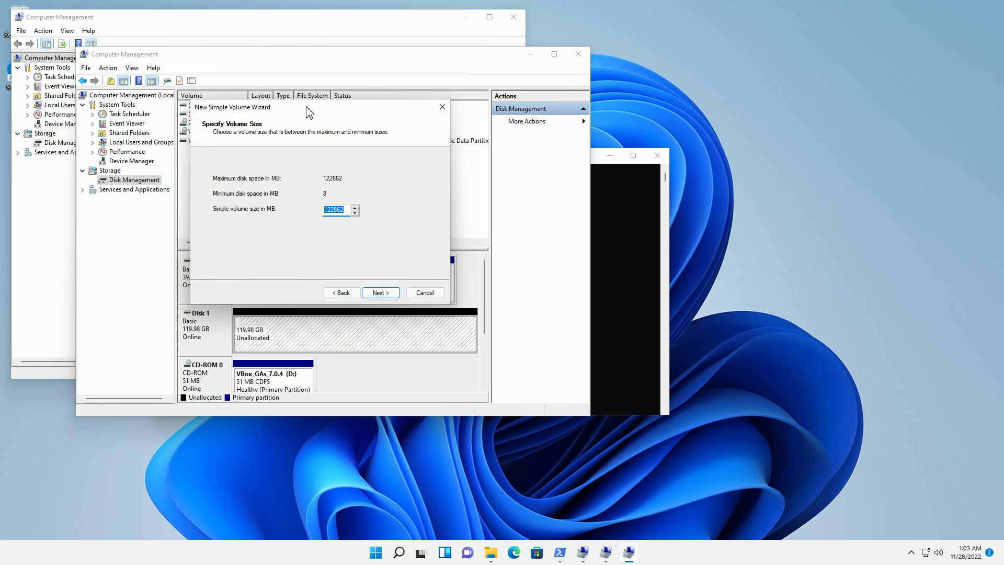
drag(307, 109, 432, 180)
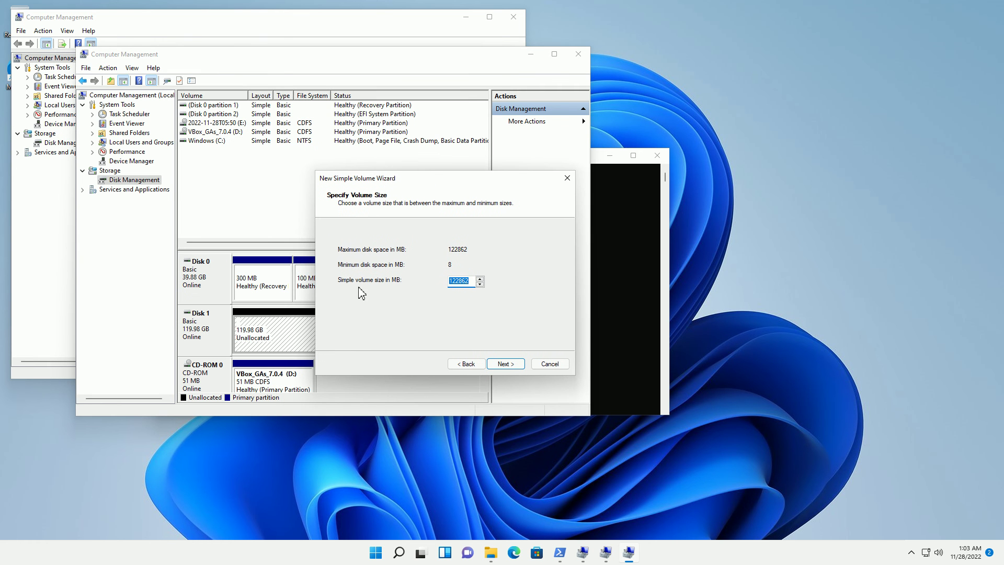
Keep the full 122862 MB volume size and assign drive letter K.
click(506, 368)
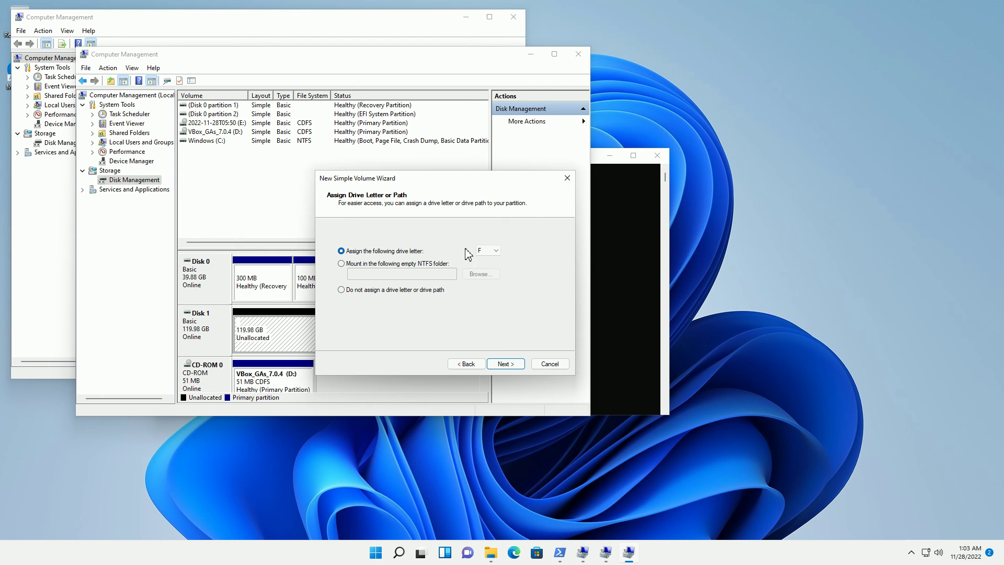
click(496, 252)
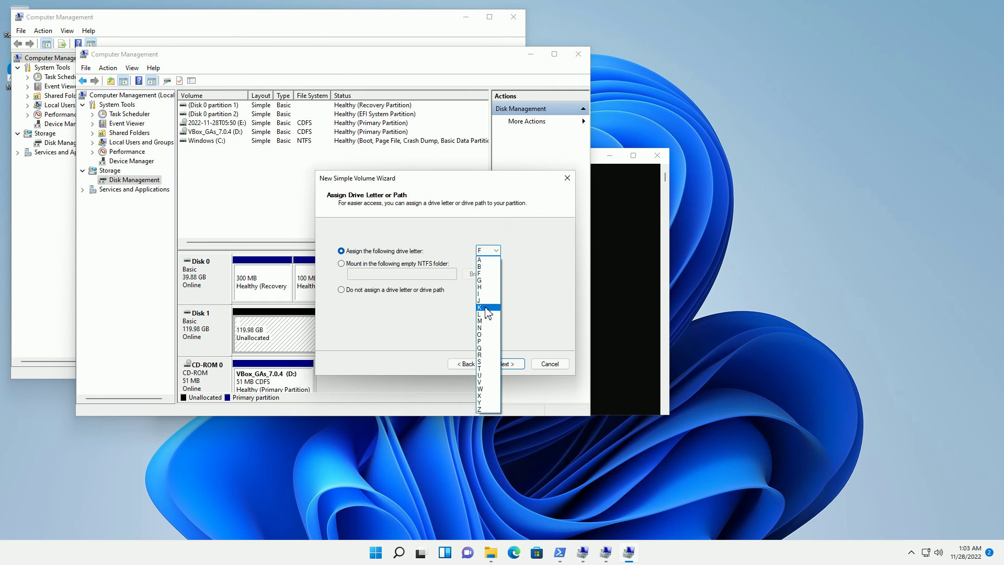
click(488, 308)
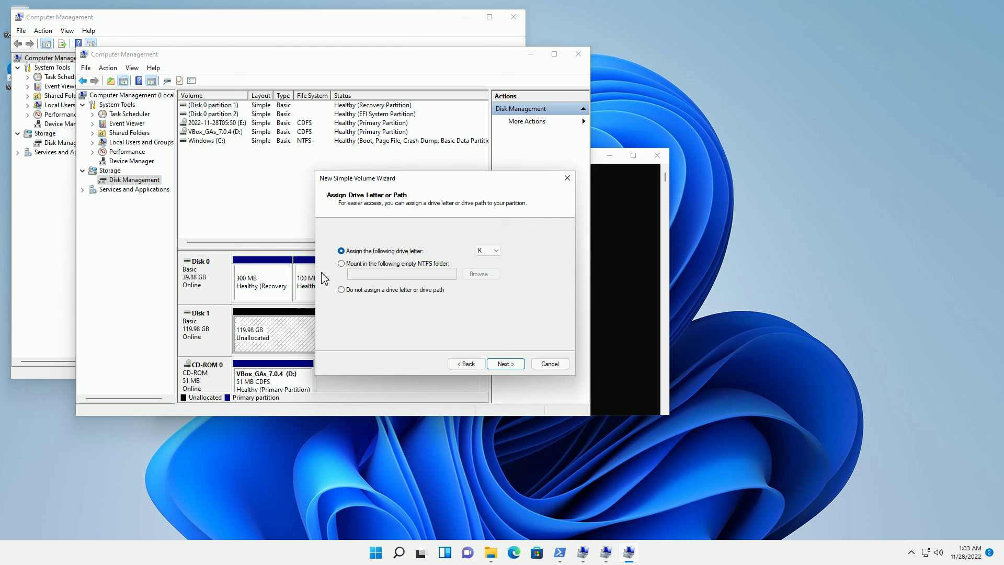
click(505, 364)
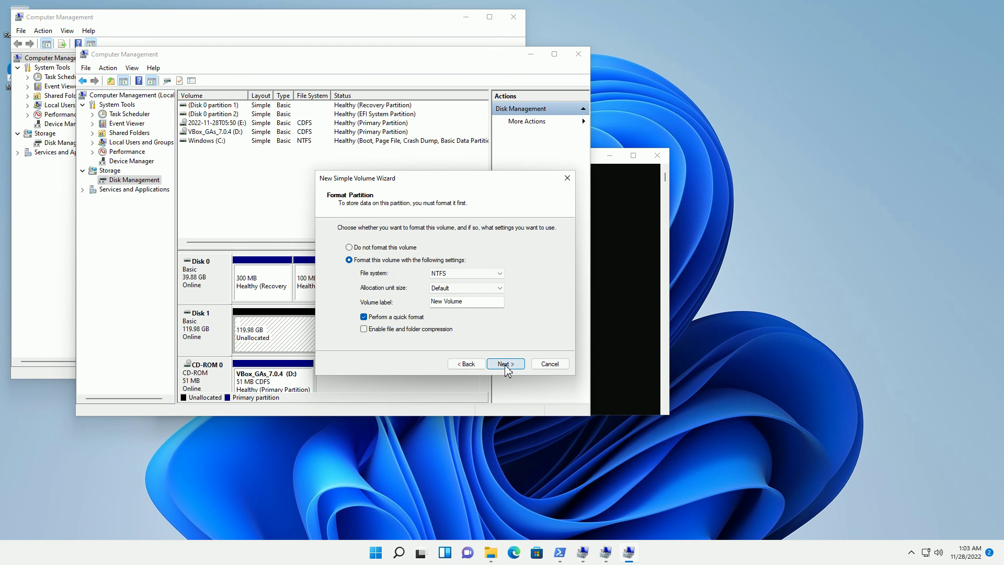
Format as NTFS with 2048 allocation unit size, label 'Data Drive', quick format.
click(500, 288)
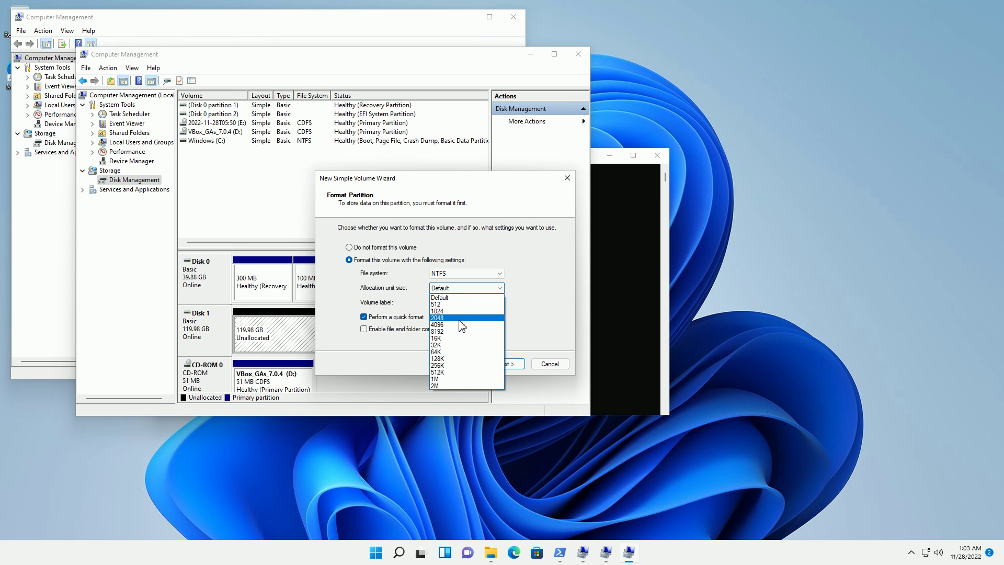
click(462, 319)
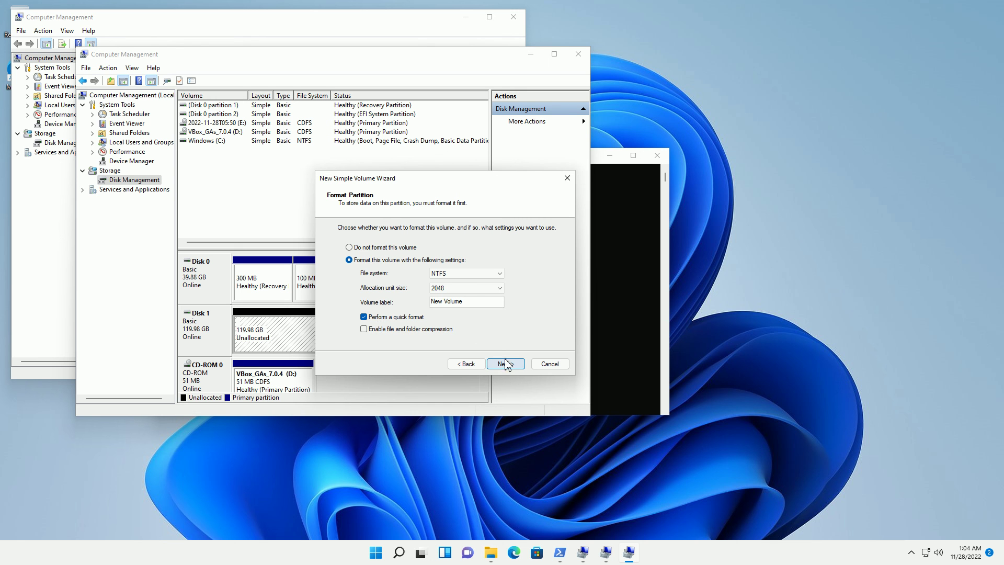
drag(472, 302, 431, 302)
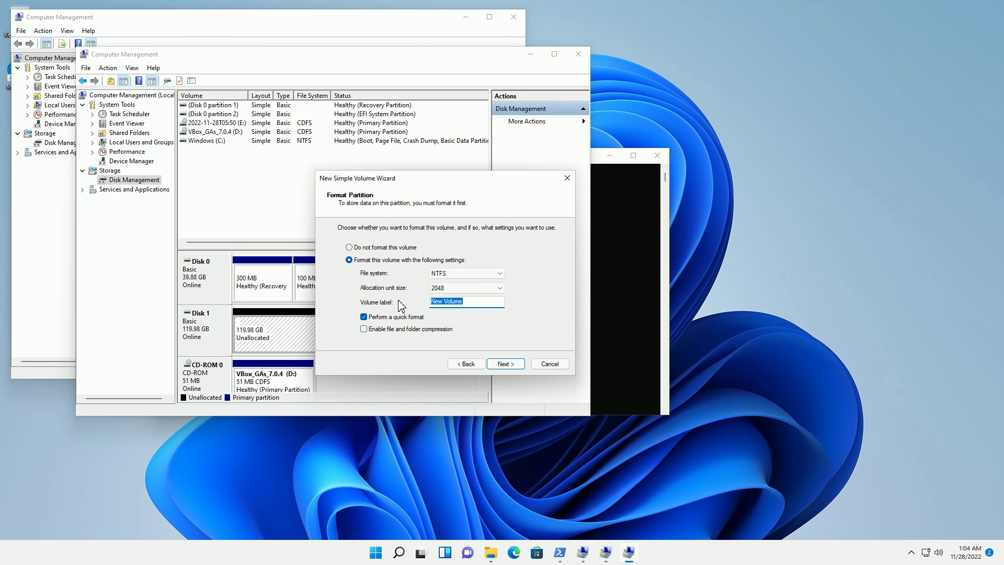
text(Data Drive)
click(515, 369)
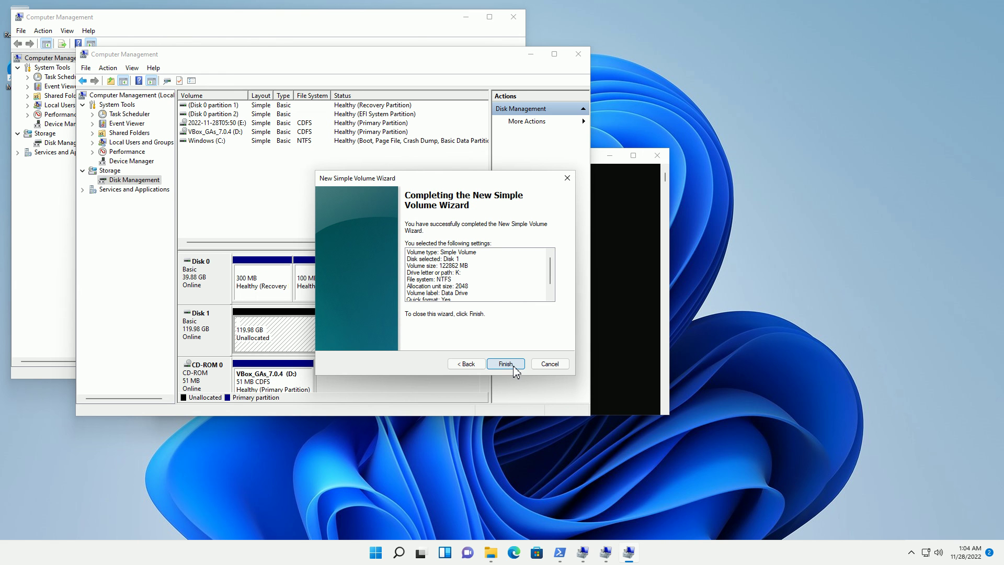
Finish the wizard to create Data Drive (K:) and widen the Volume column.
click(514, 366)
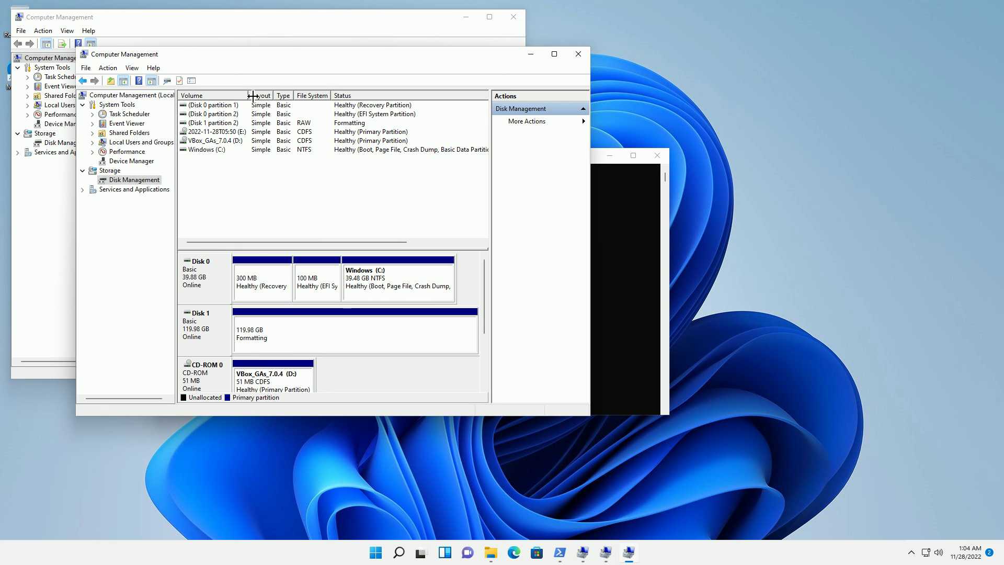
drag(249, 95, 285, 95)
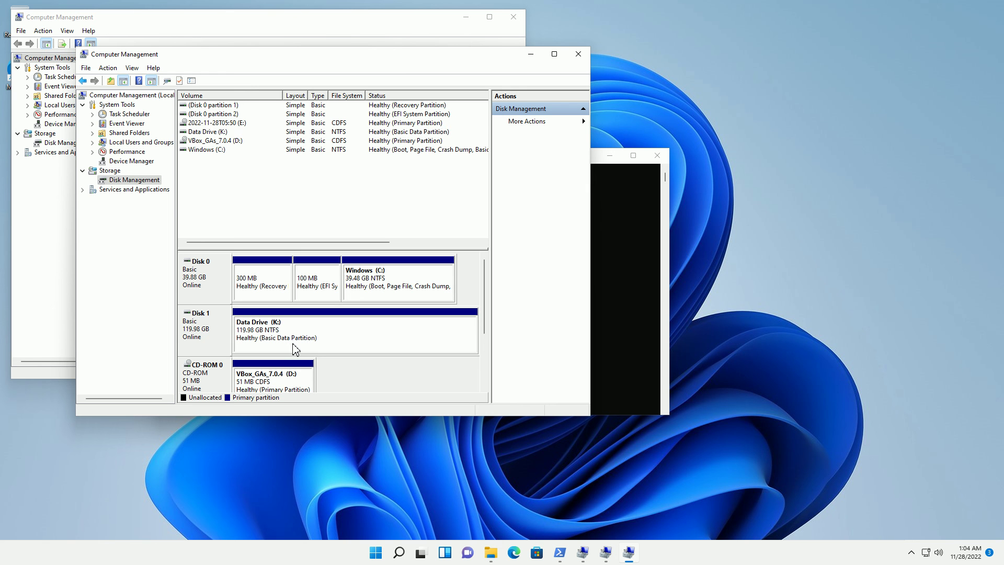
View Data Drive (K:) properties under This PC, confirming NTFS with 119 GB free, then close.
click(492, 558)
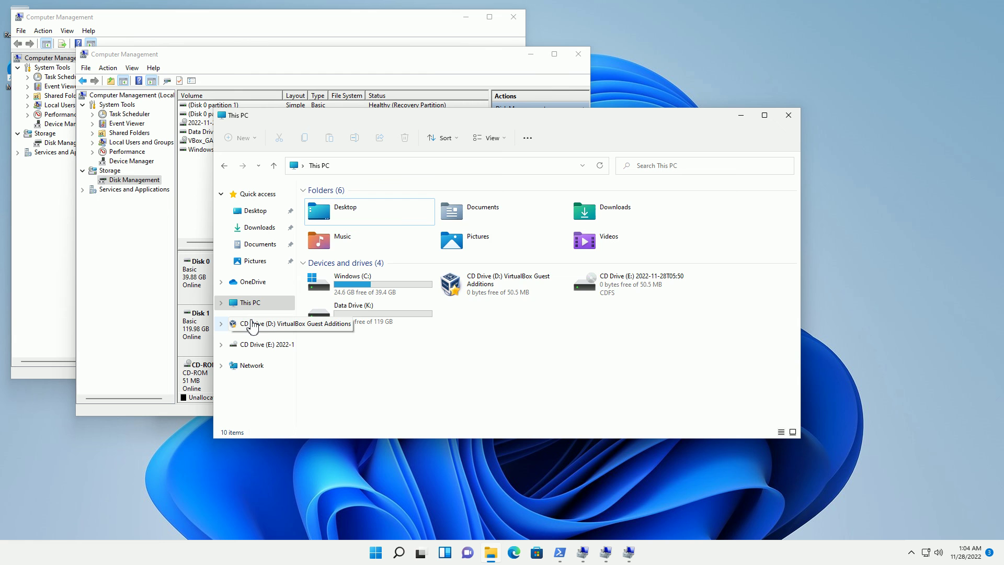
click(253, 323)
click(253, 304)
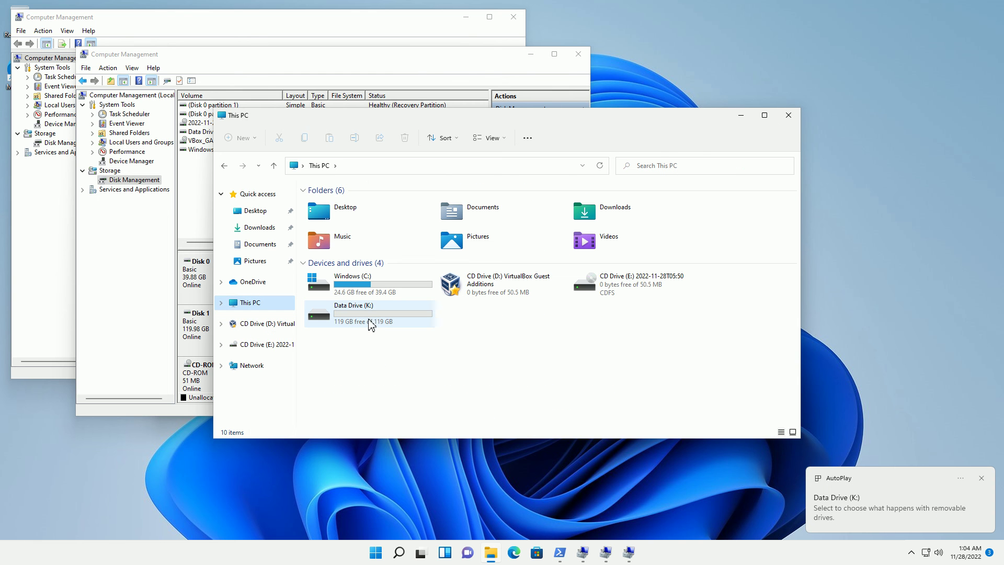
click(372, 320)
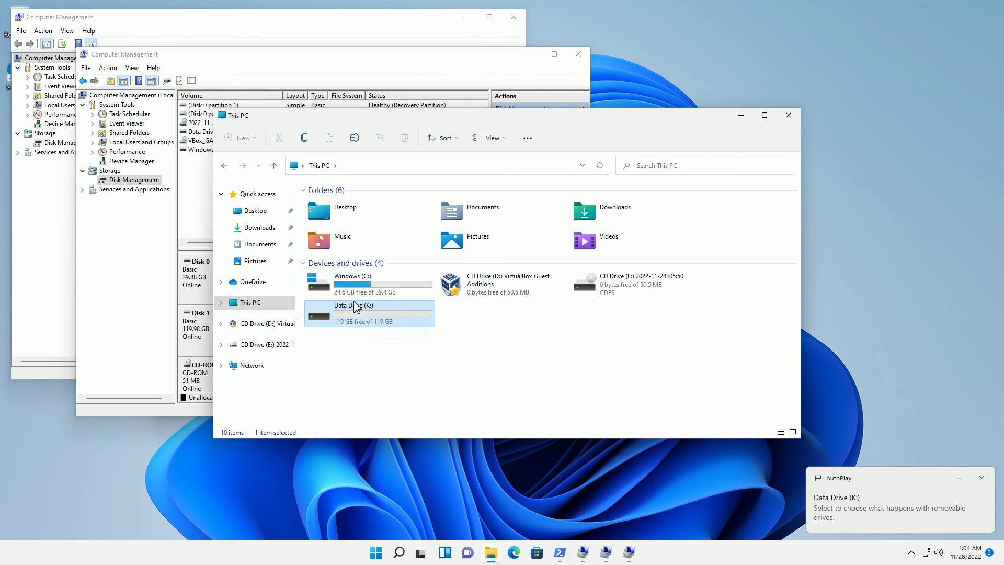
right_click(358, 305)
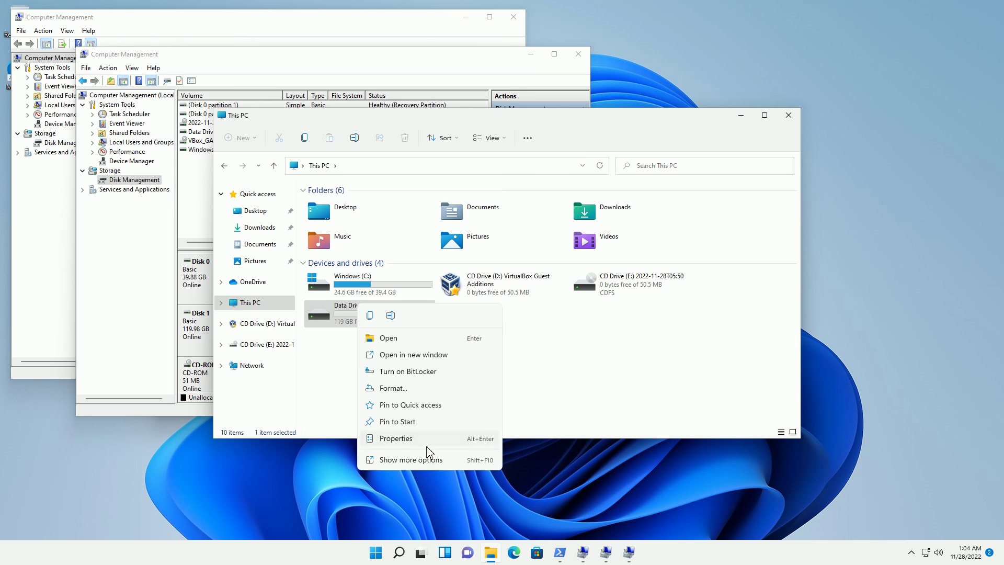
click(552, 467)
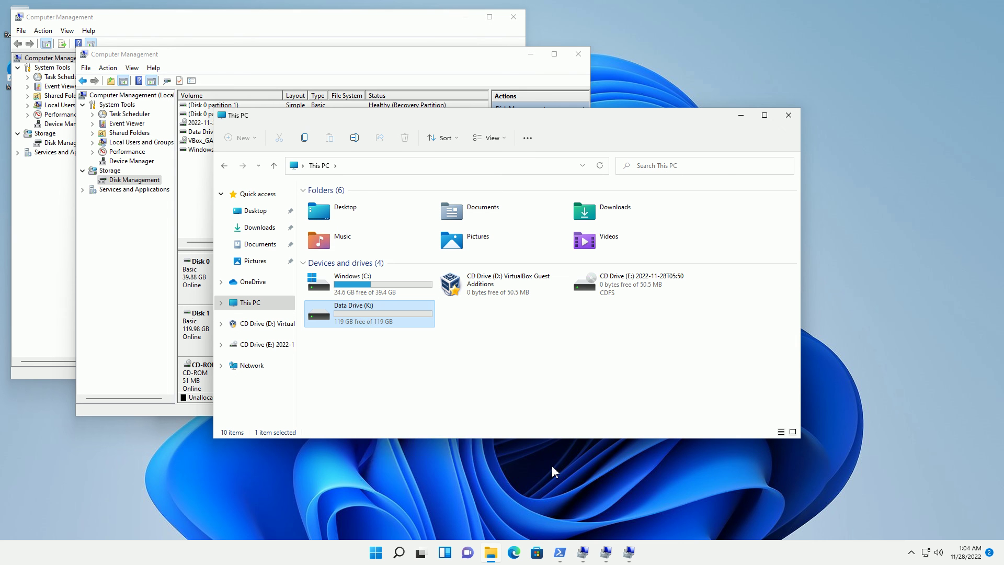
key(alt+Return)
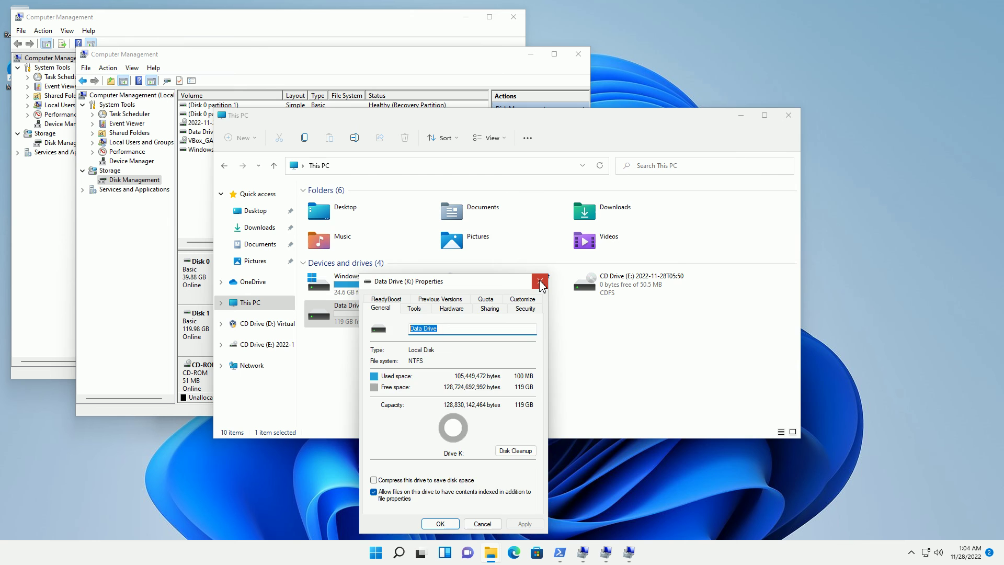
click(539, 282)
Open Data Drive (K:) from This PC to confirm it is empty.
drag(356, 120, 502, 183)
click(298, 211)
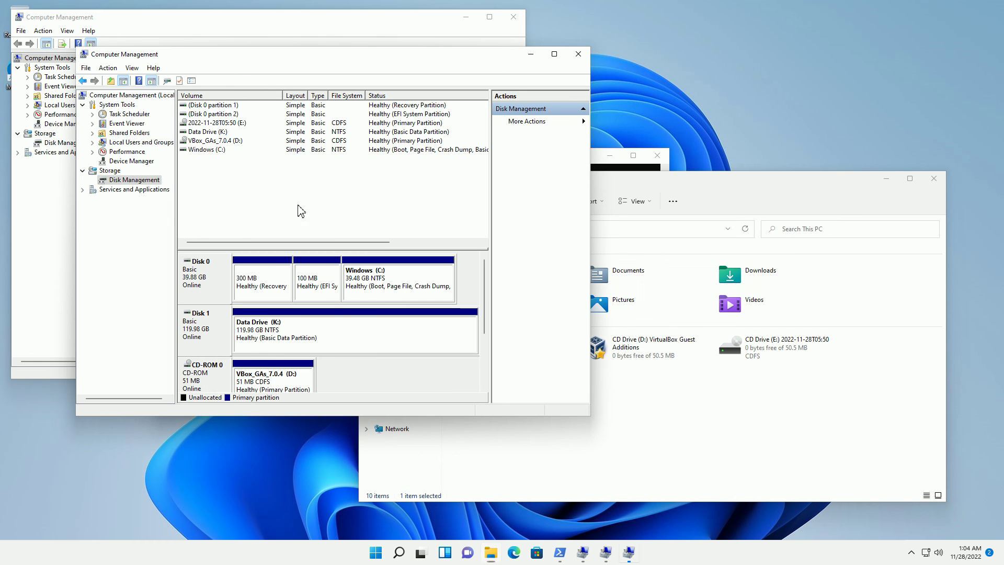
click(519, 403)
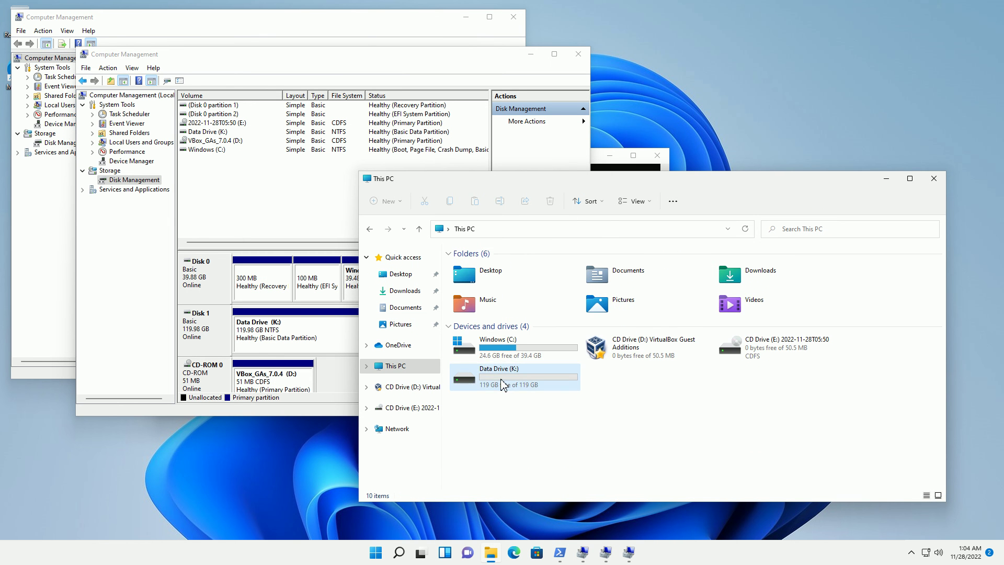
double_click(502, 386)
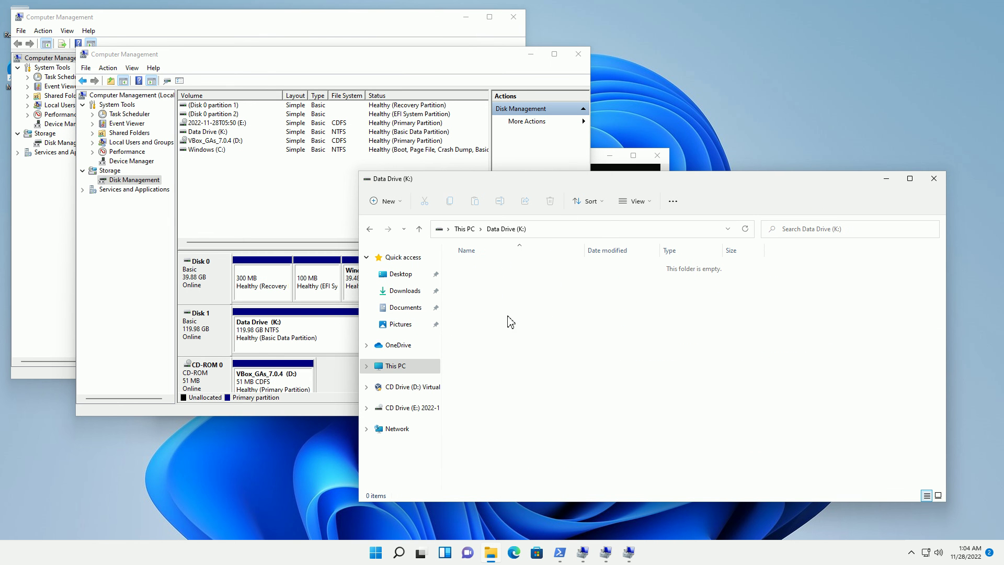